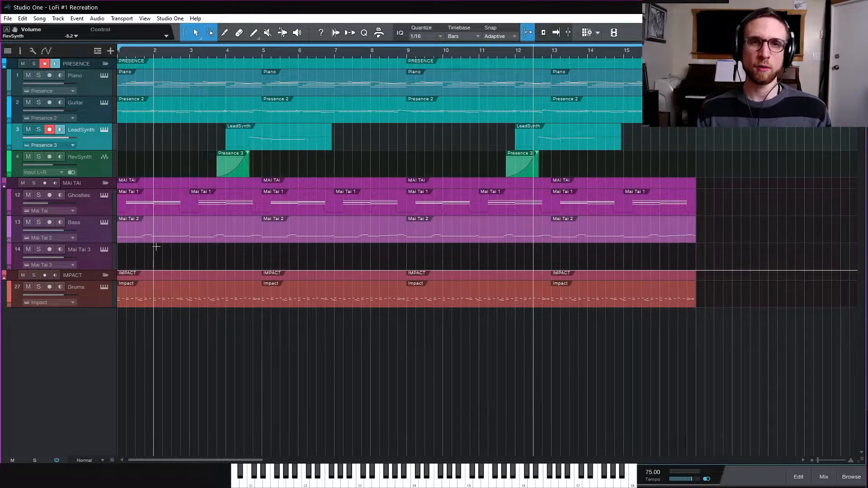
- Select the Mai Tai 3 track, open its synthesizer, and load the init preset
click(98, 260)
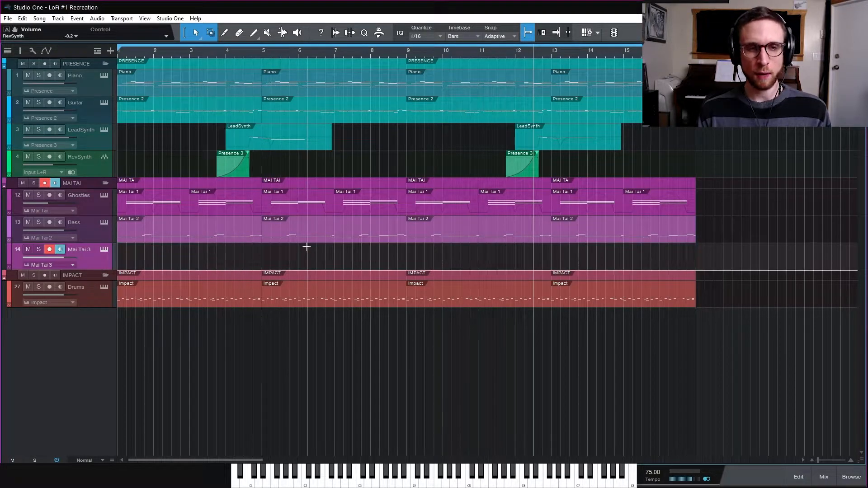
click(104, 249)
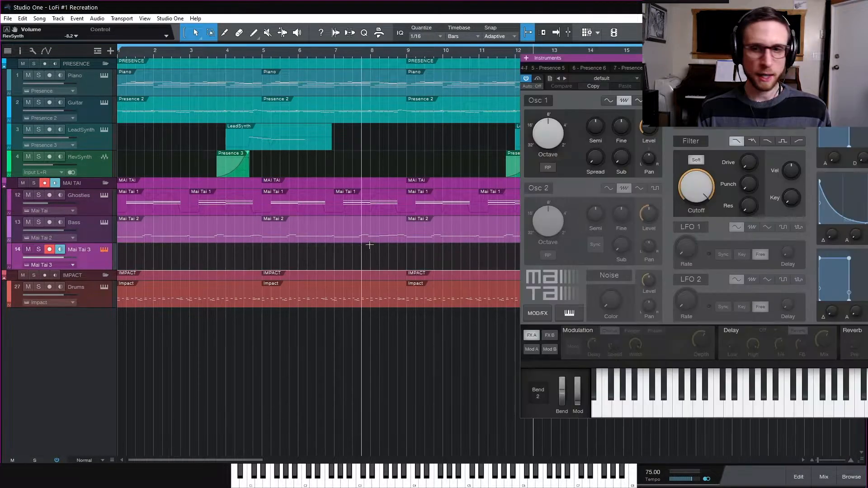
drag(647, 57, 367, 55)
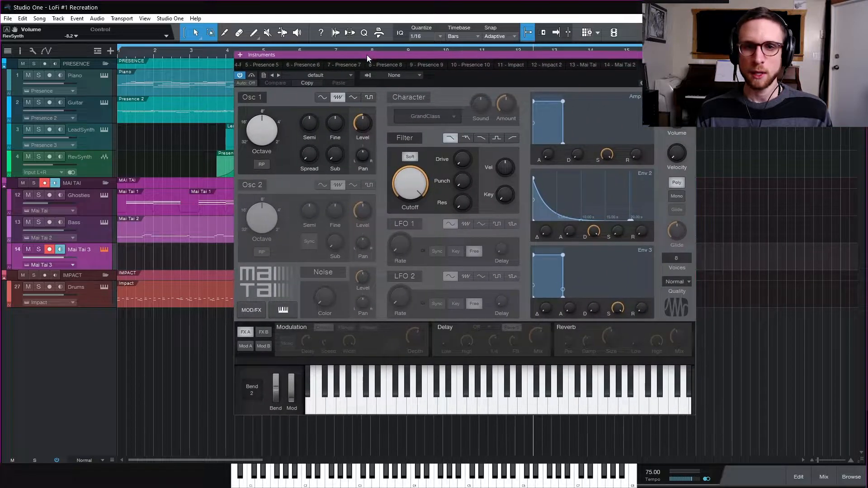
click(345, 74)
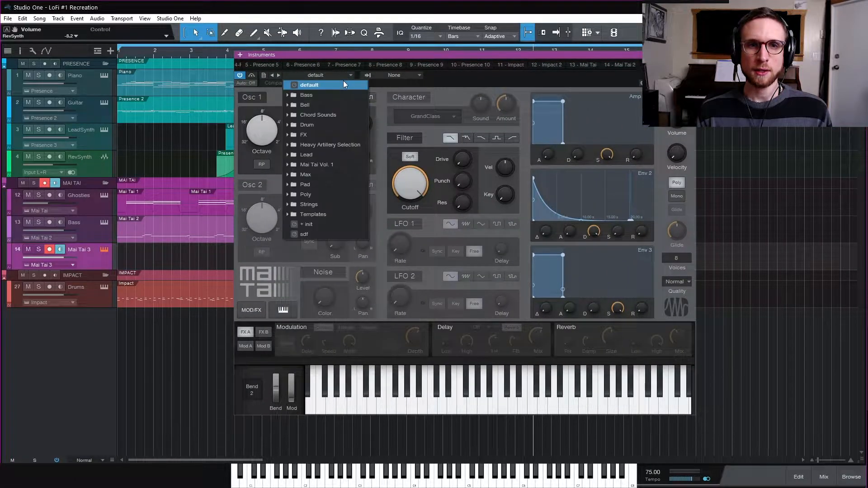
click(429, 138)
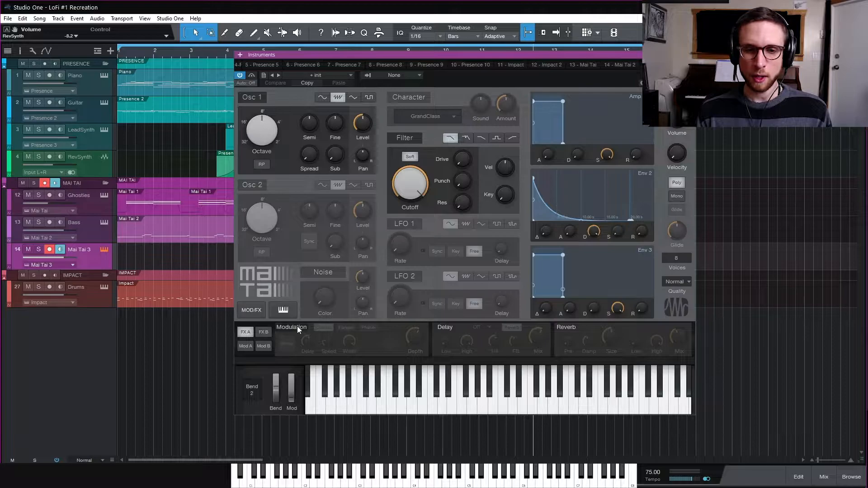
- Use only the noise source with color 0.73, filtered through BP12 Ladder with the cutoff at 2.79 kHz
click(324, 270)
drag(335, 304, 329, 236)
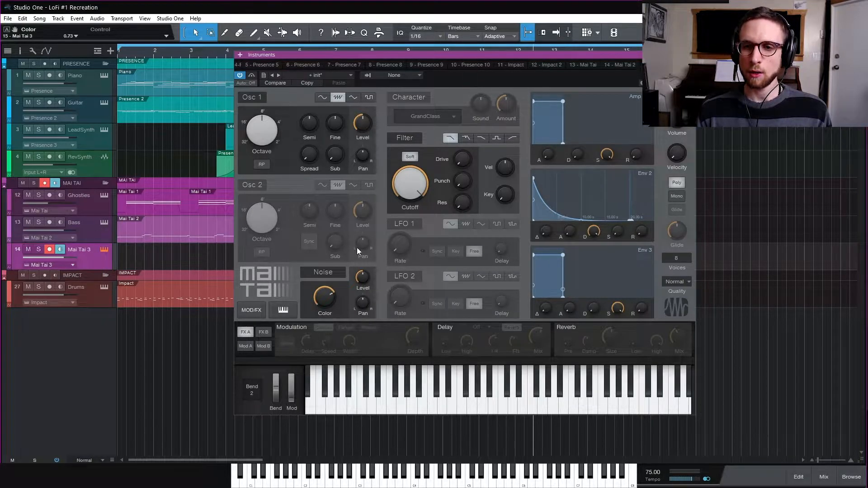
click(497, 139)
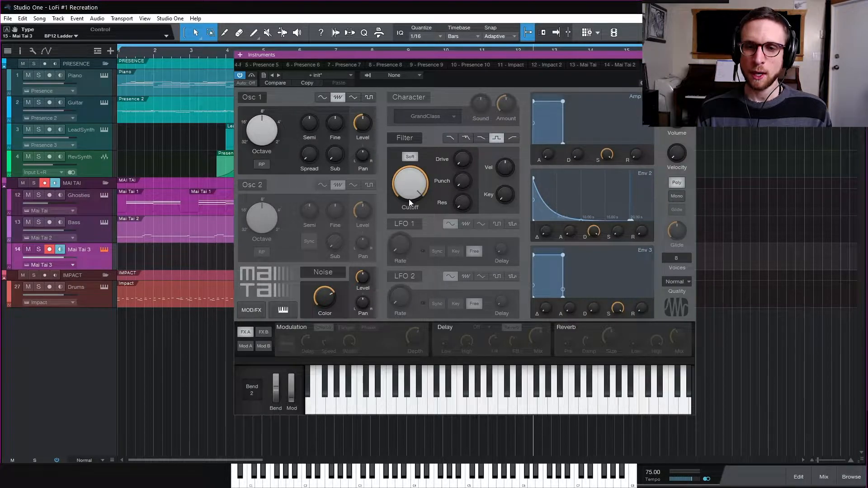
mouse_move(410, 195)
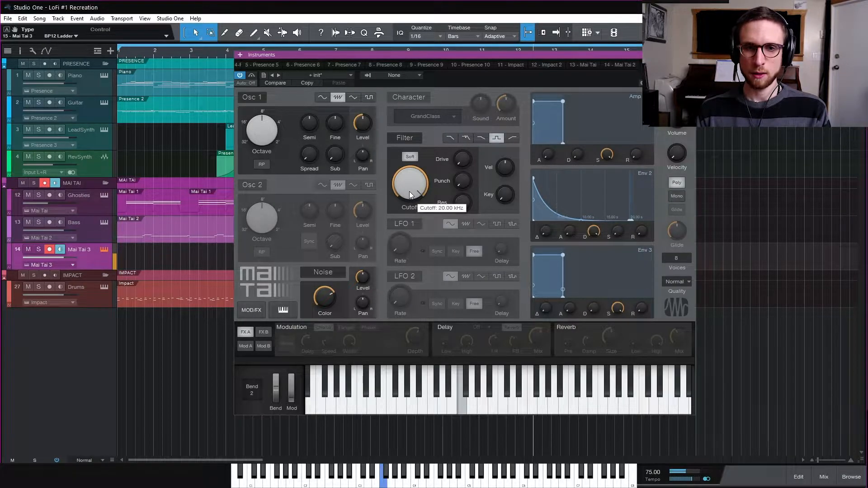
drag(410, 182, 409, 203)
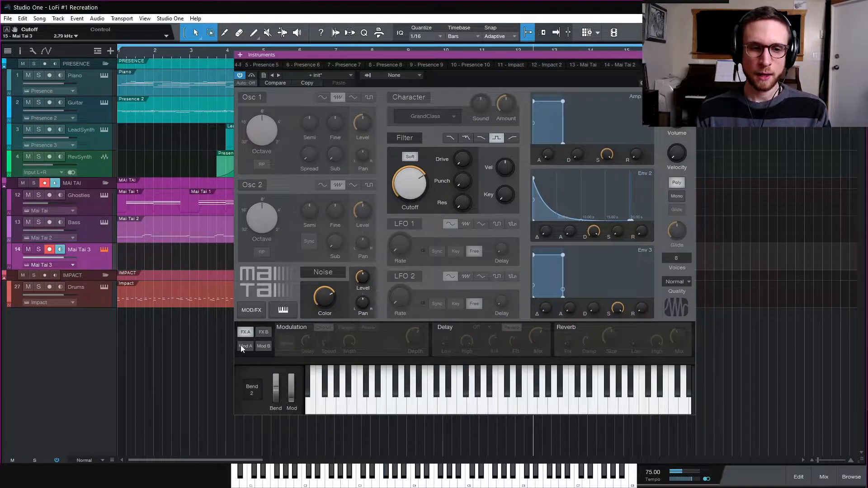
- Enable LFO 1 with the Sample/Hold waveform and raise its rate to about 126 Hz
click(411, 226)
drag(400, 249, 403, 193)
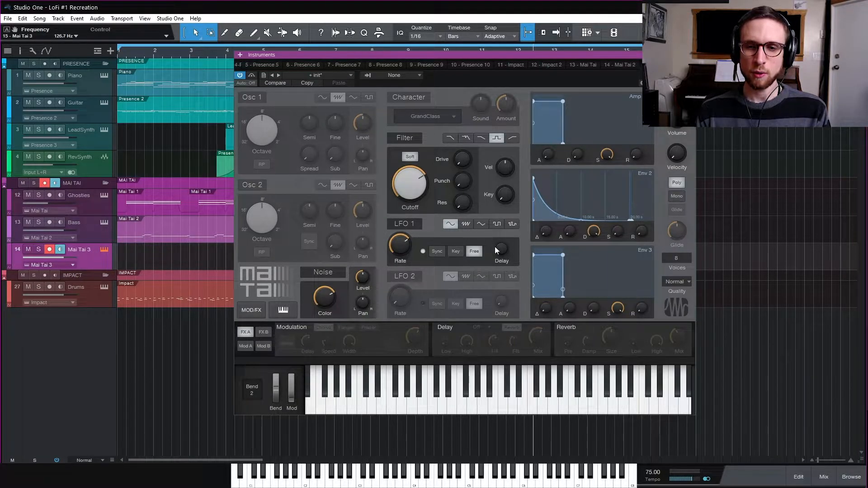
click(513, 223)
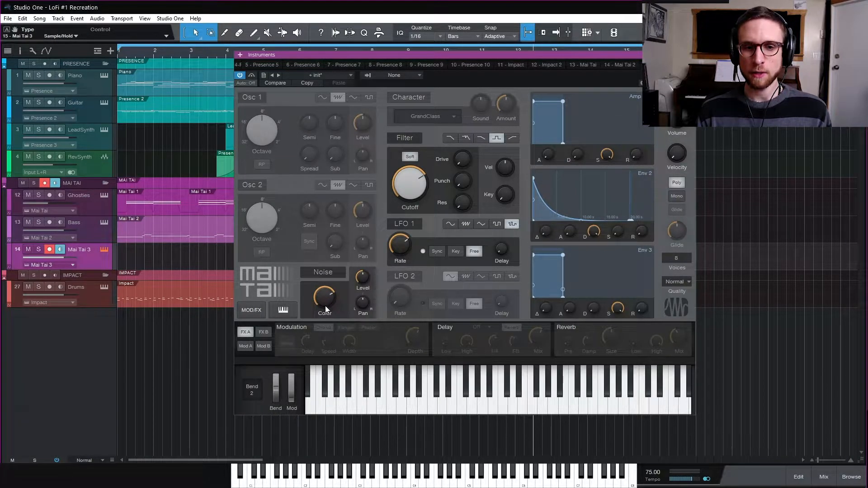
- Assign LFO 1 to modulate Noise - Level in the first modulation slot, with an amount of 4.1 %
mouse_move(400, 244)
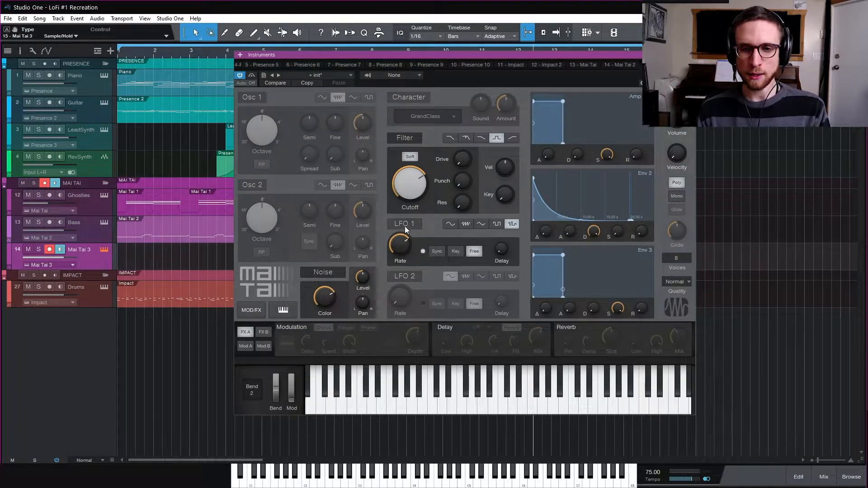
click(244, 347)
click(294, 331)
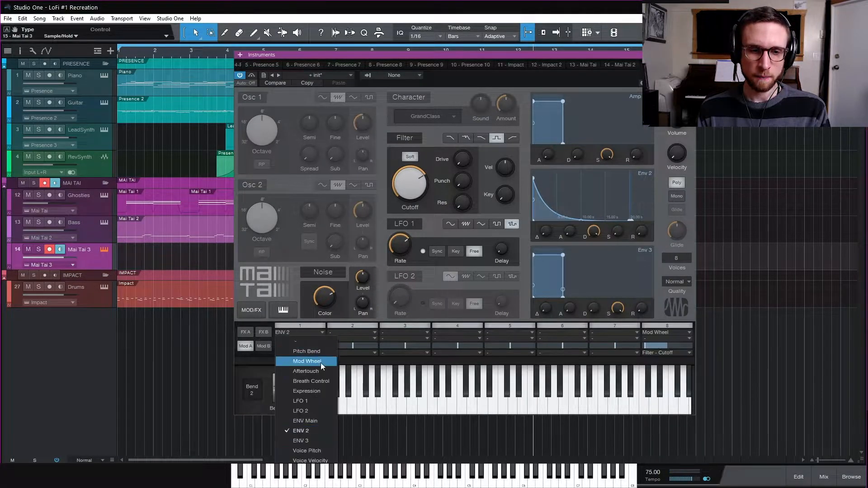
click(316, 400)
click(308, 352)
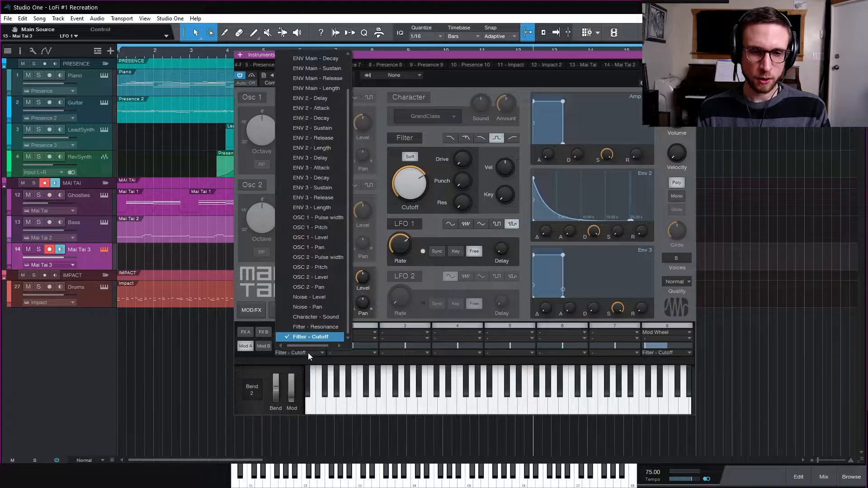
click(327, 298)
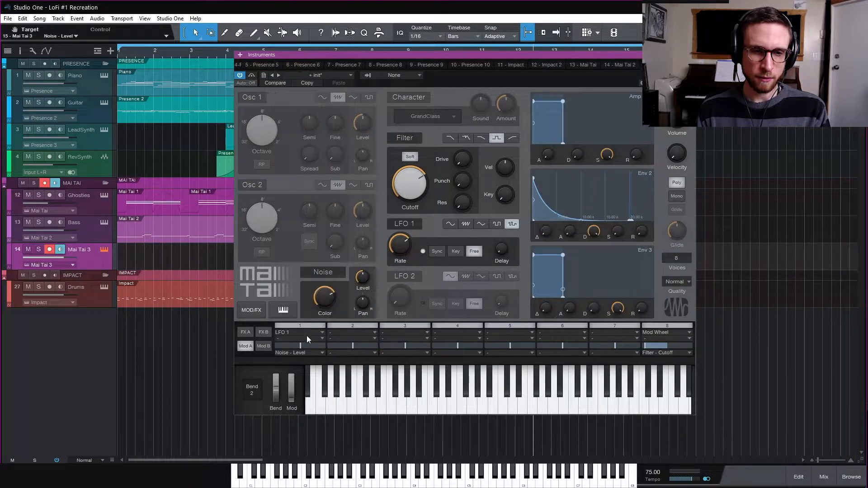
drag(300, 345, 313, 347)
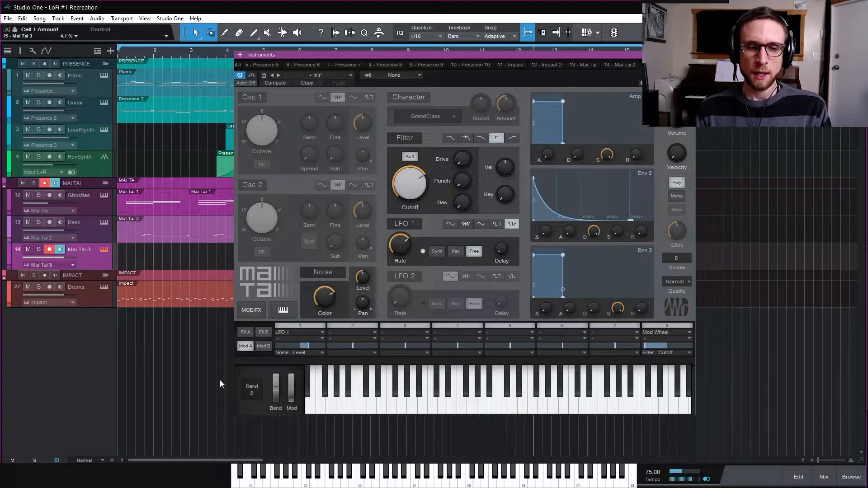
- Enable the synth's reverb, lower its damping and high controls, and set the mix to 50 %
click(246, 332)
click(566, 328)
drag(588, 340, 644, 481)
drag(657, 344, 676, 471)
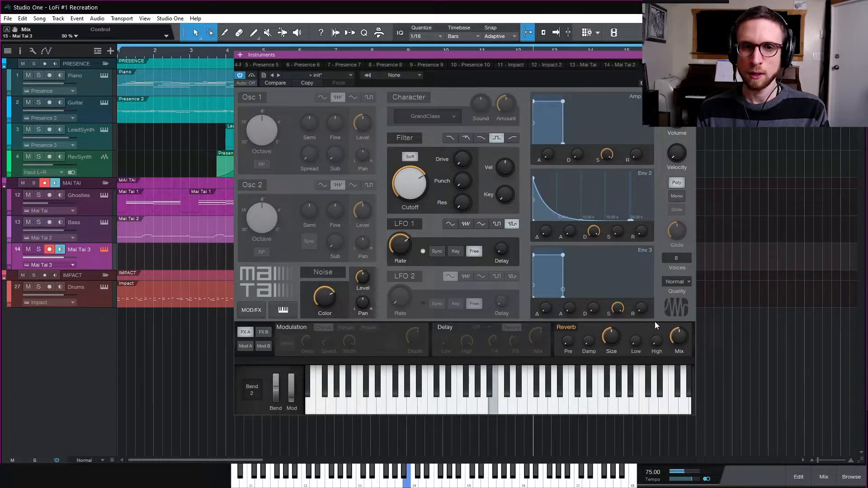
- Compare the noise patch with and without reverb, leaving the reverb on, and close the instrument window
click(573, 328)
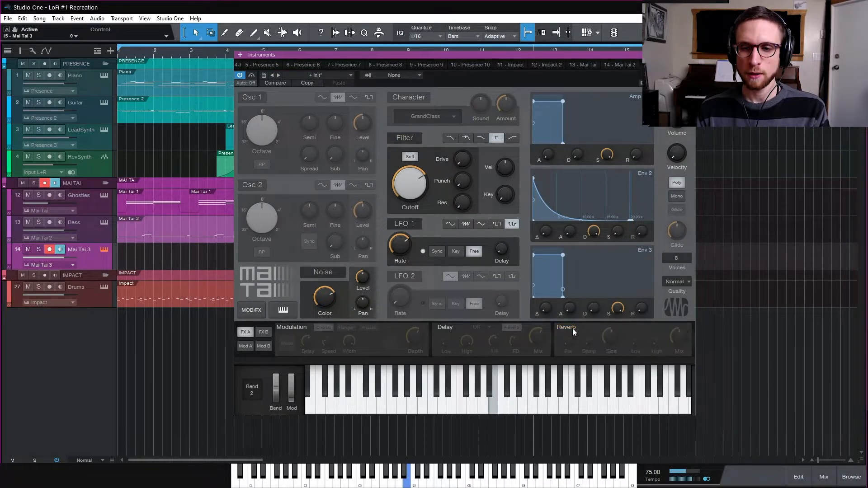
click(573, 328)
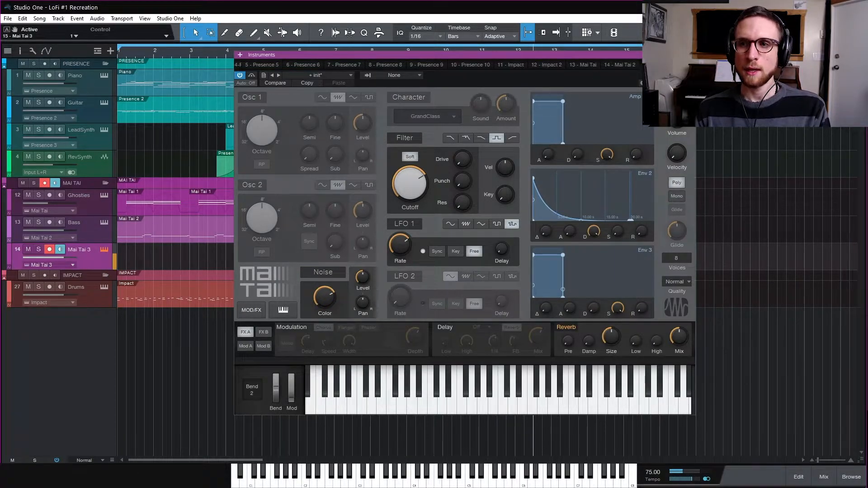
click(690, 55)
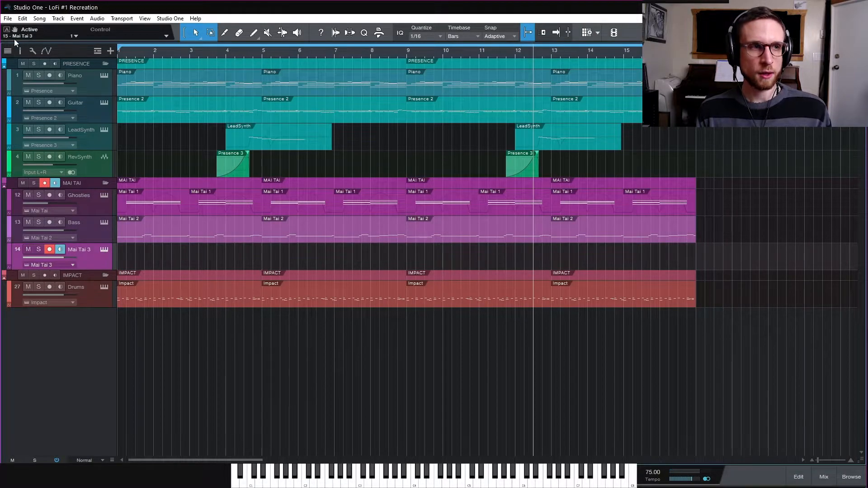
- Insert Pro EQ on the Mai Tai 3 channel with a 6dB/Oct low cut at 2.92 kHz and a 12dB/Oct high cut at 3.81 kHz
click(21, 51)
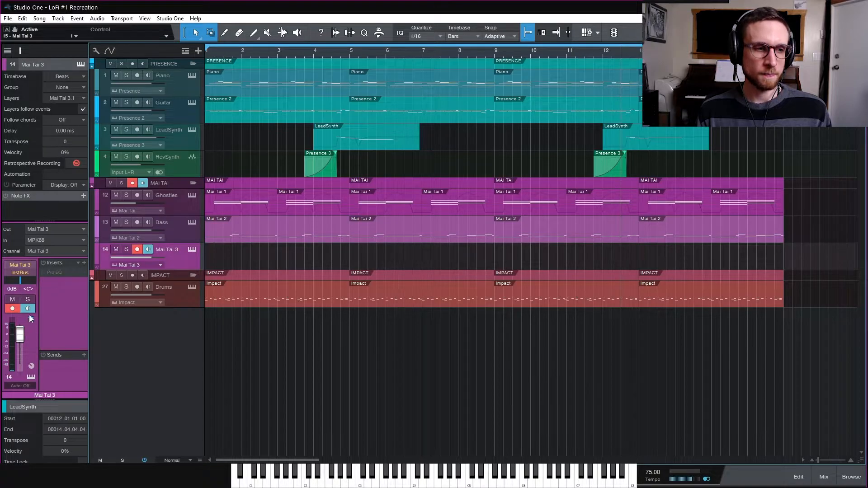
right_click(62, 273)
click(67, 294)
click(66, 273)
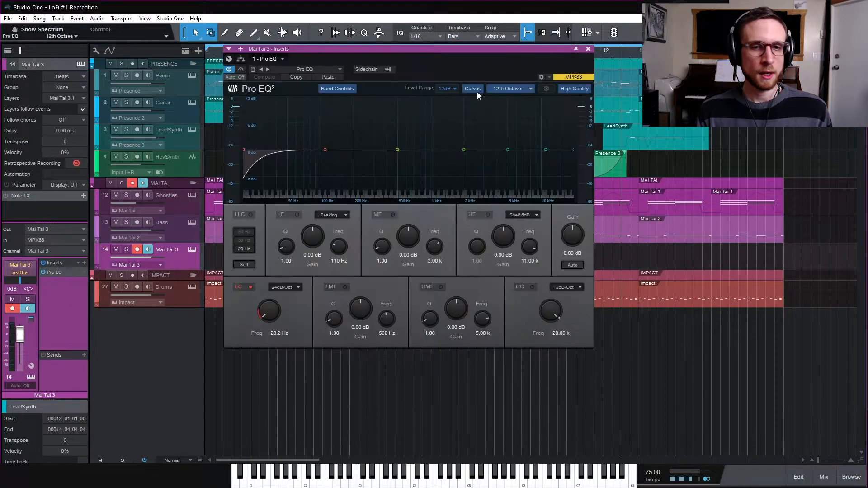
click(325, 77)
drag(369, 49, 363, 63)
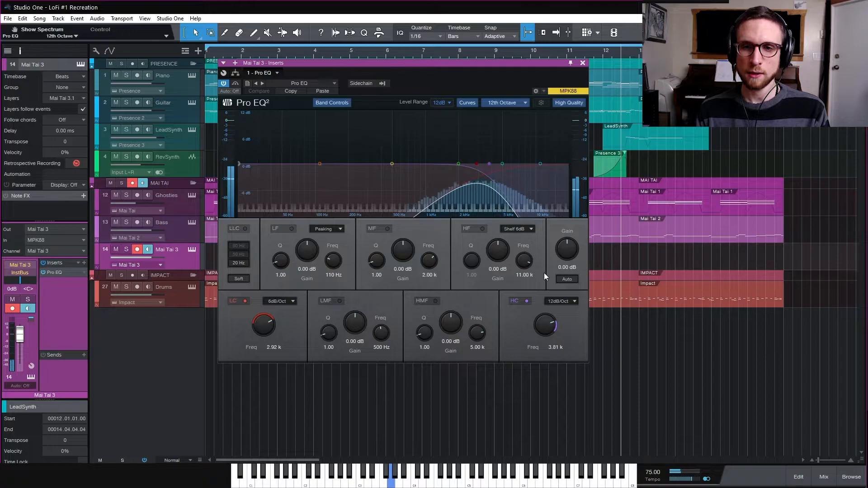
- Compare the noise with the EQ bypassed and active, leaving it active, and close the EQ window
click(222, 83)
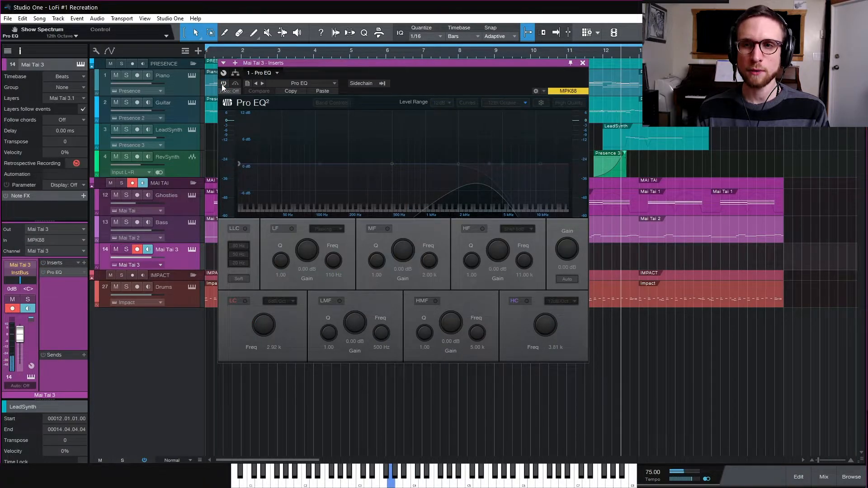
click(223, 84)
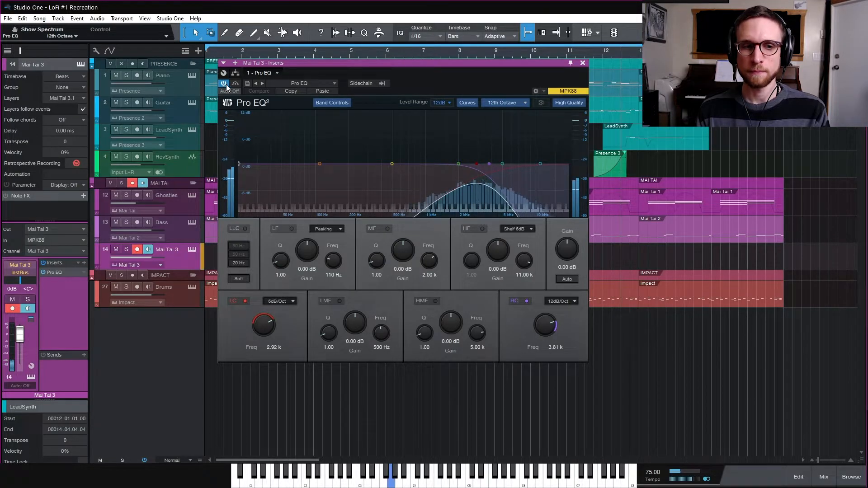
click(583, 63)
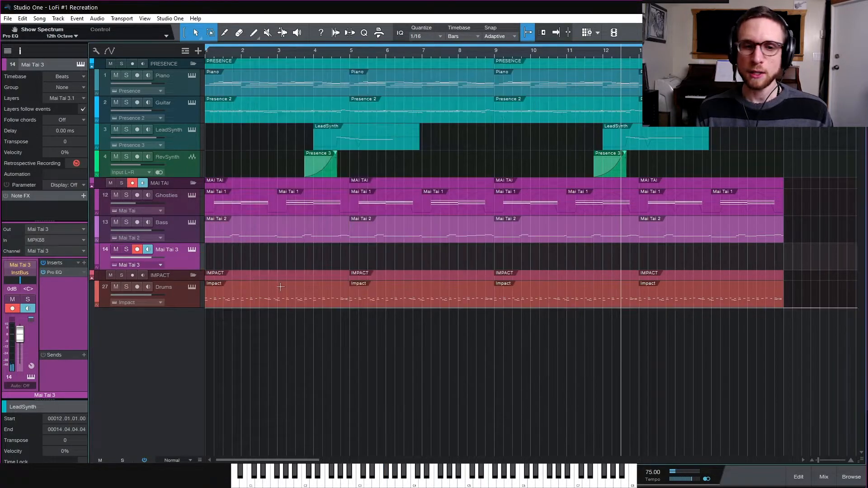
- Create a four-bar event at the start of the Mai Tai 3 track and fill it with one sustained C 3 note
double_click(216, 263)
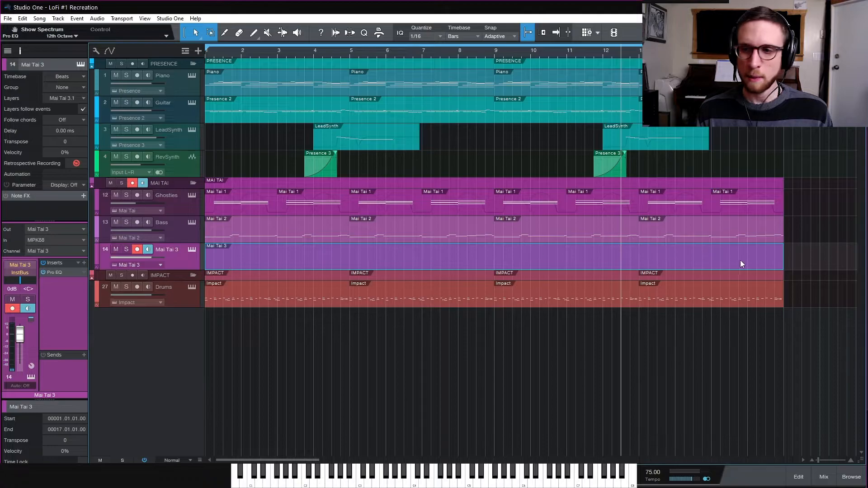
drag(782, 261, 350, 262)
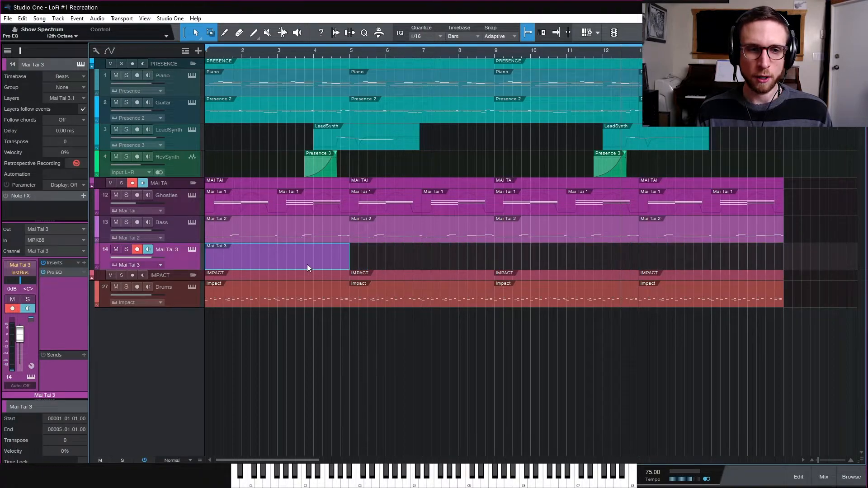
double_click(307, 264)
double_click(233, 267)
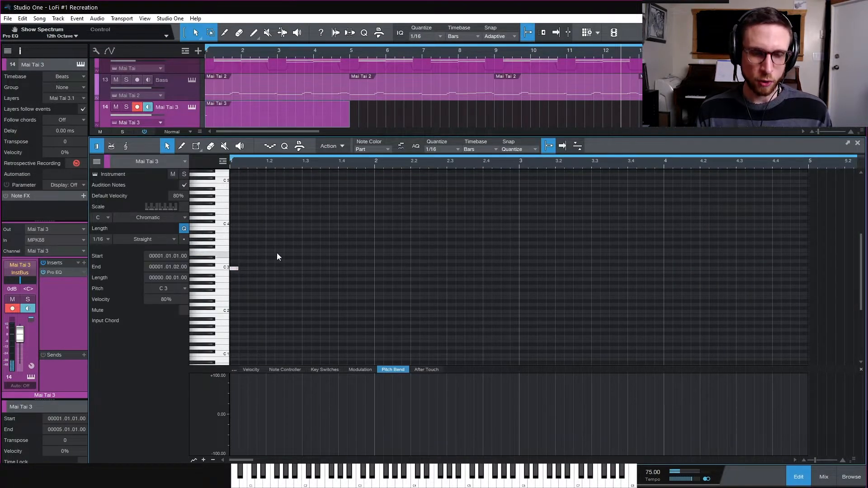
click(267, 254)
key(w)
drag(236, 269, 519, 281)
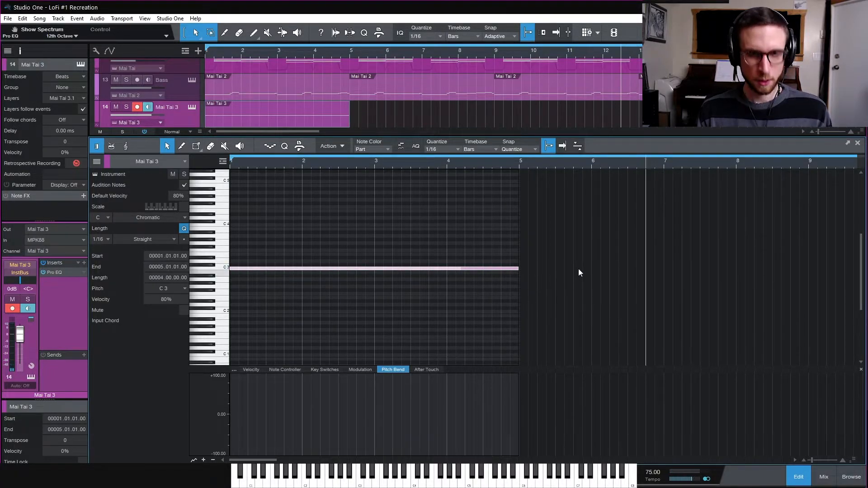
key(w)
click(802, 473)
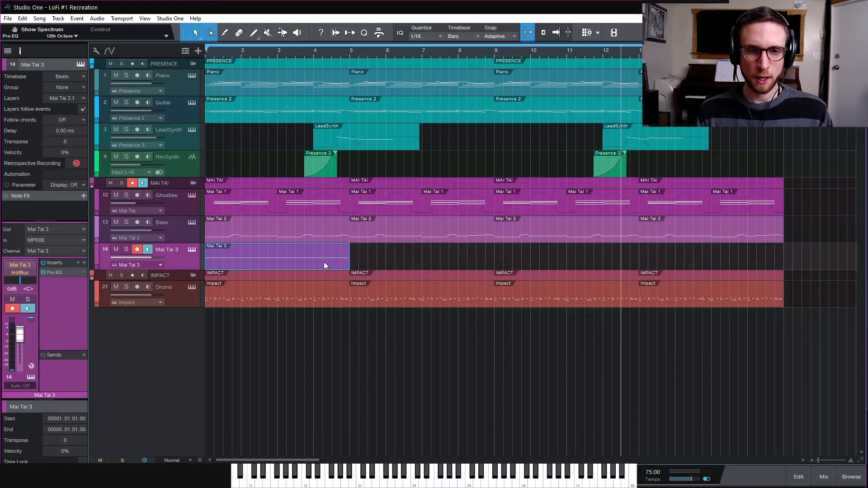
- Duplicate the four-bar noise event three times to reach bar 17, and play the song from the start
key(d)
key(d)
key(d)
key(comma)
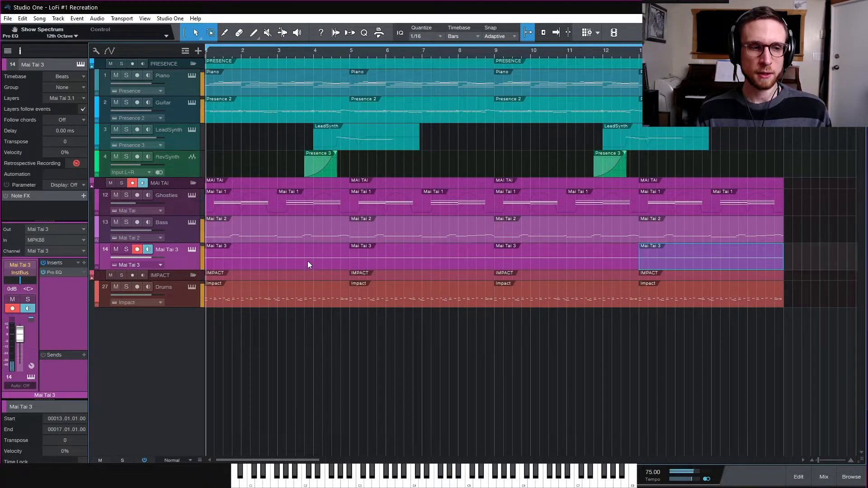
- Lower the Mai Tai 3 channel volume to -18.4 dB, toggling its mute to compare the mix with and without the noise
drag(20, 334, 23, 346)
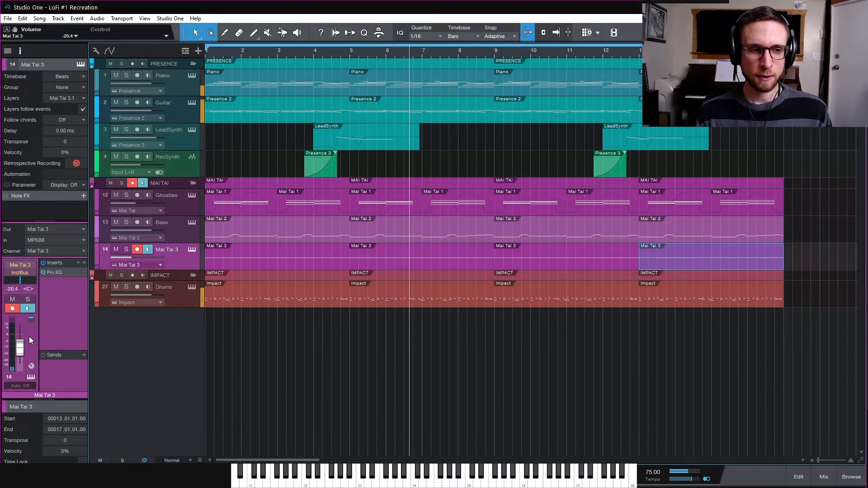
click(13, 300)
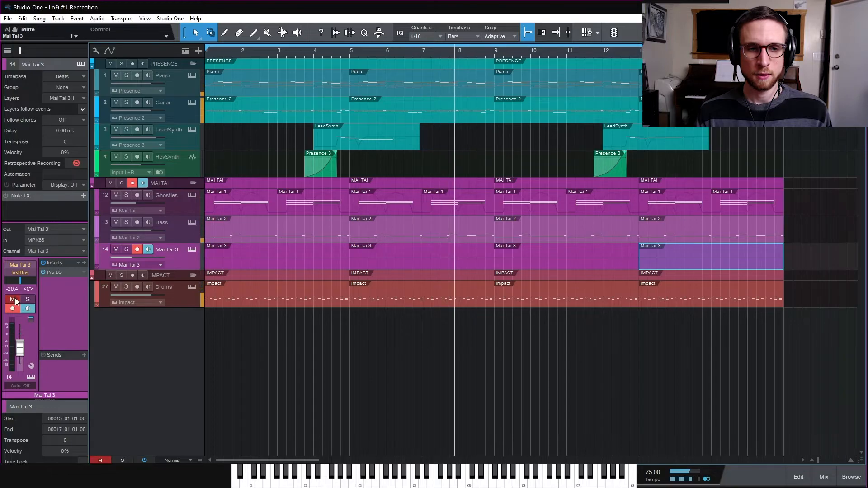
click(12, 300)
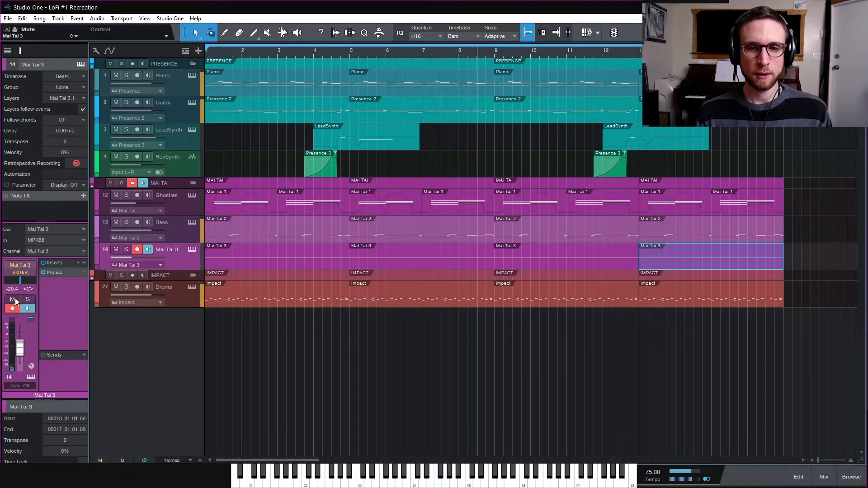
drag(20, 352, 20, 350)
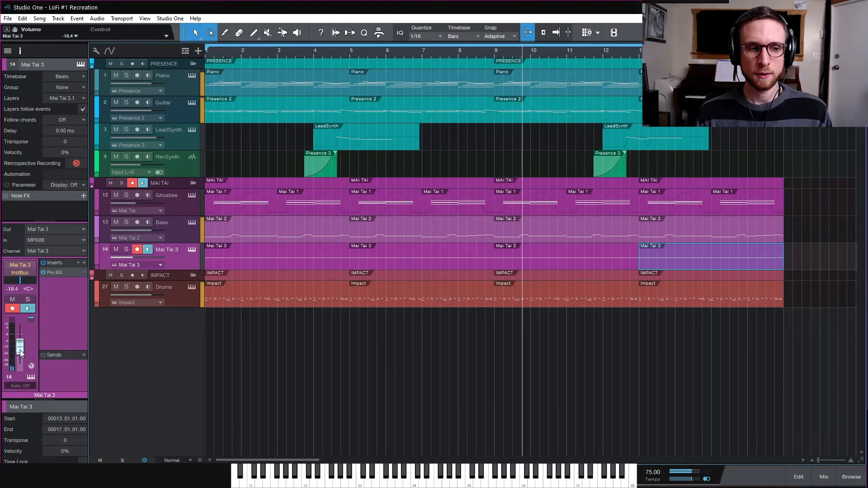
click(13, 300)
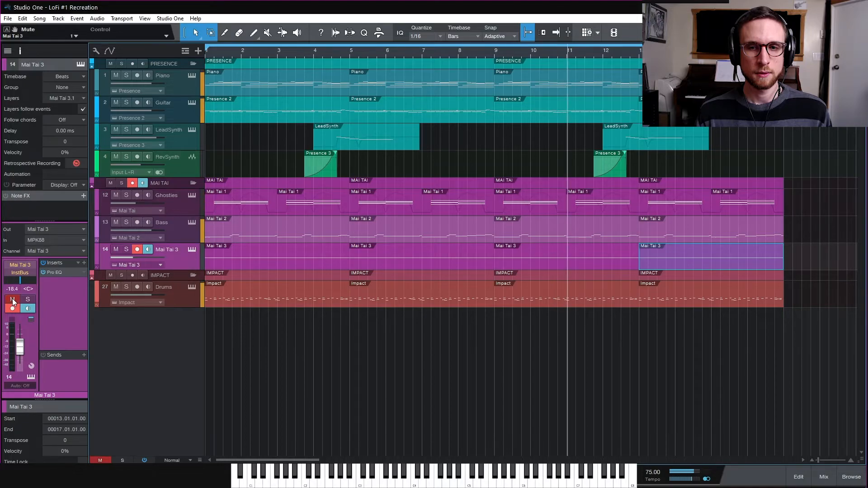